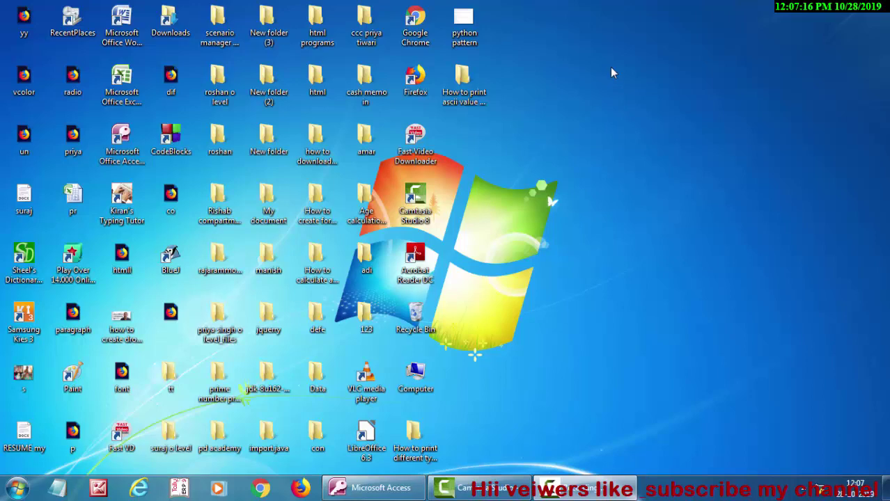
- Refresh the desktop four times, then bring the Microsoft Access window back into view
{"action": "right_click", "coordinate": [611, 71]}
{"action": "left_click", "coordinate": [646, 106]}
{"action": "right_click", "coordinate": [647, 109]}
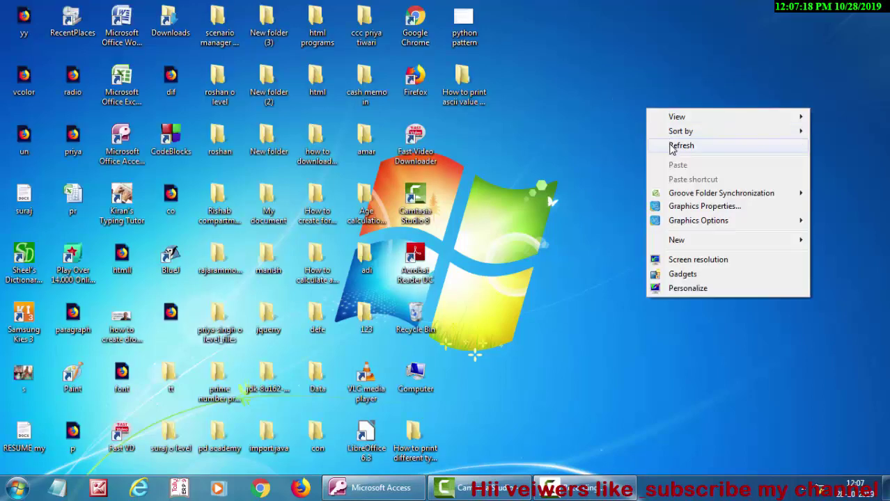
{"action": "left_click", "coordinate": [672, 145]}
{"action": "right_click", "coordinate": [670, 145]}
{"action": "left_click", "coordinate": [696, 182]}
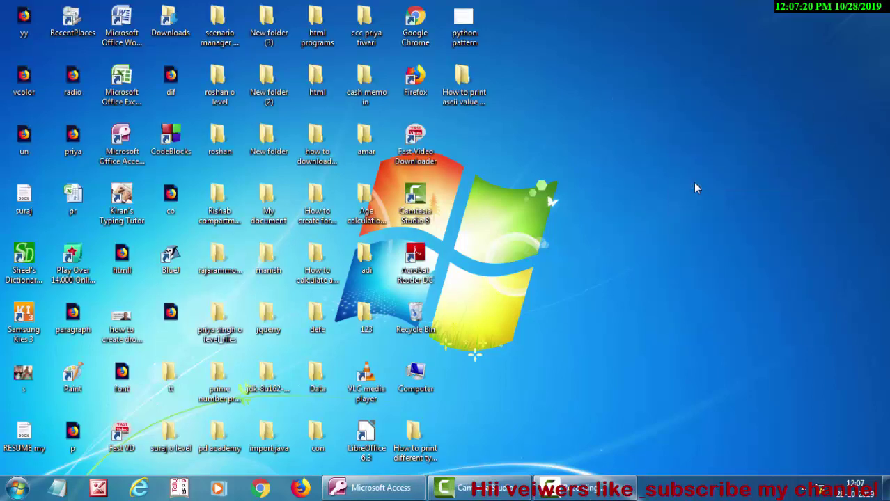
{"action": "right_click", "coordinate": [692, 181]}
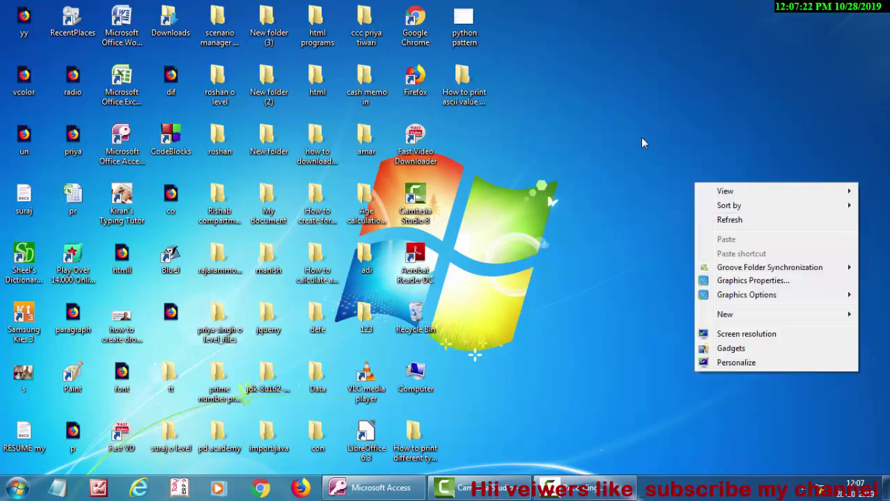
{"action": "left_click", "coordinate": [733, 220]}
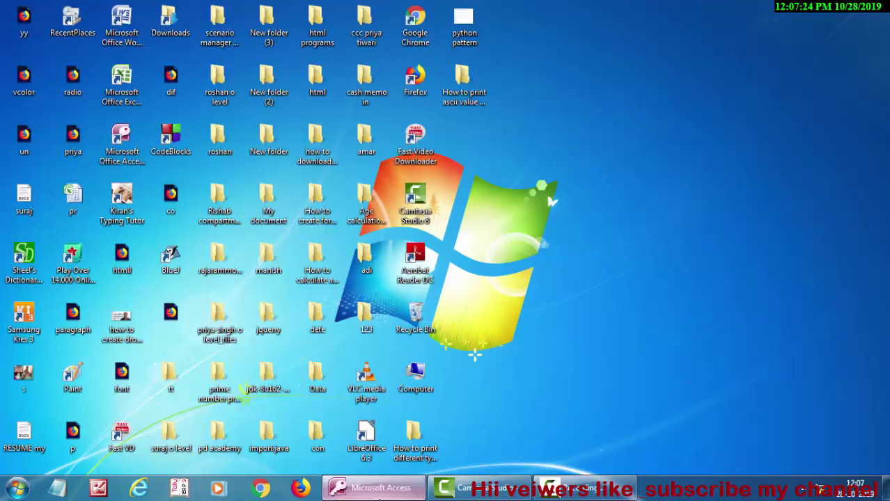
{"action": "left_click", "coordinate": [382, 487]}
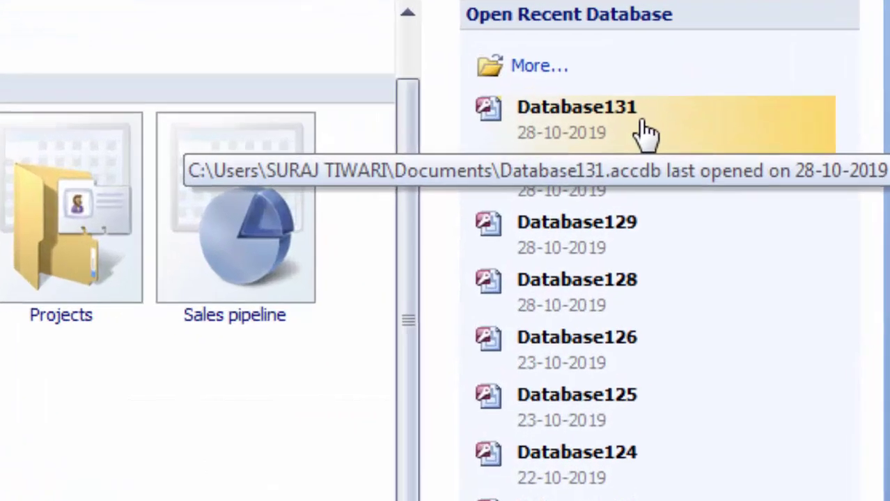
- Open Database131 and its Student Detail table, highlighting the StudentId column
{"action": "left_click", "coordinate": [759, 137]}
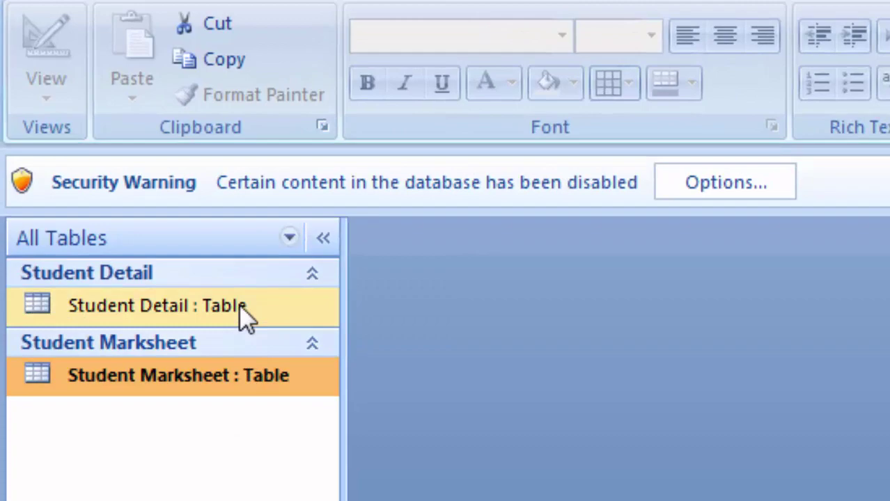
{"action": "double_click", "coordinate": [202, 271]}
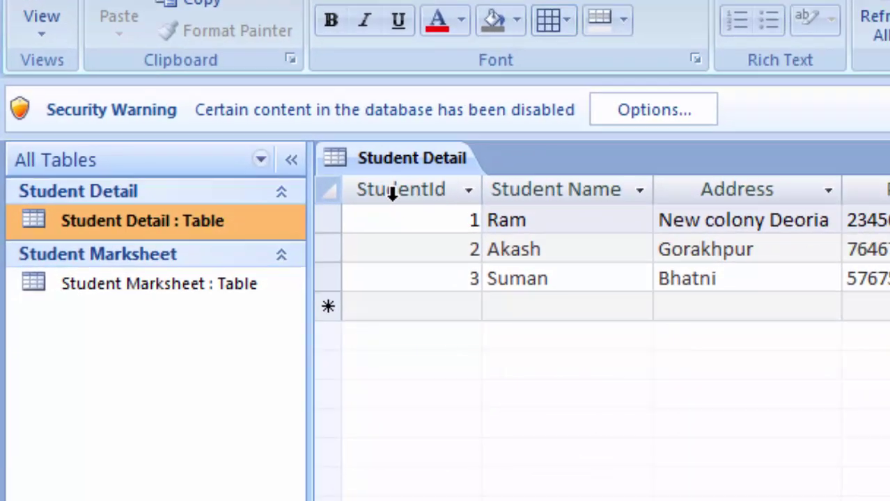
{"action": "left_click", "coordinate": [282, 230]}
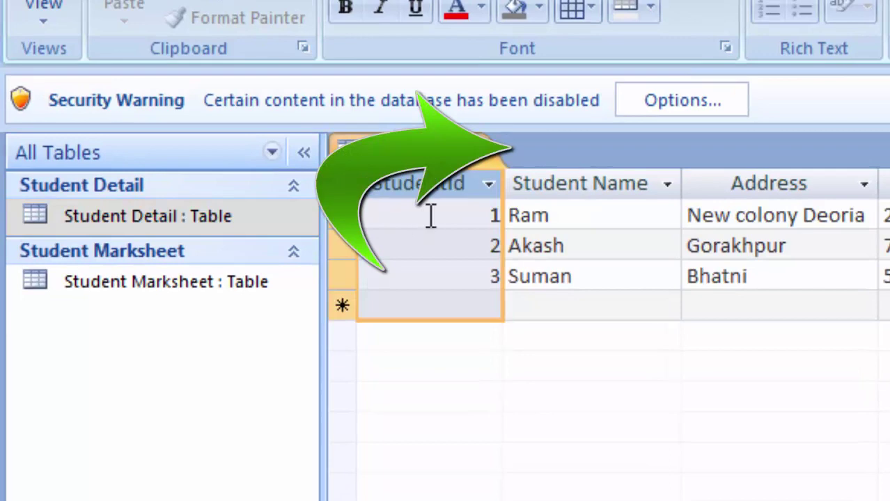
- Open the Student Marksheet table and switch between it and Student Detail
{"action": "double_click", "coordinate": [154, 270]}
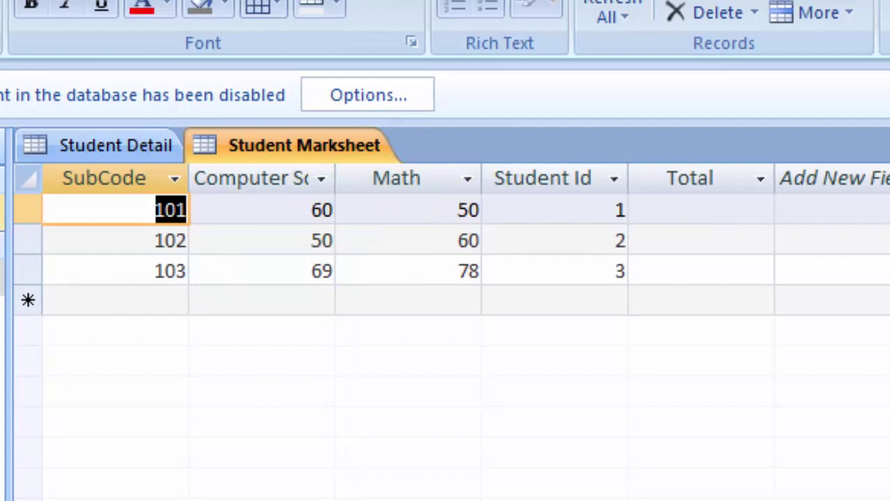
{"action": "key", "text": "ctrl+F6"}
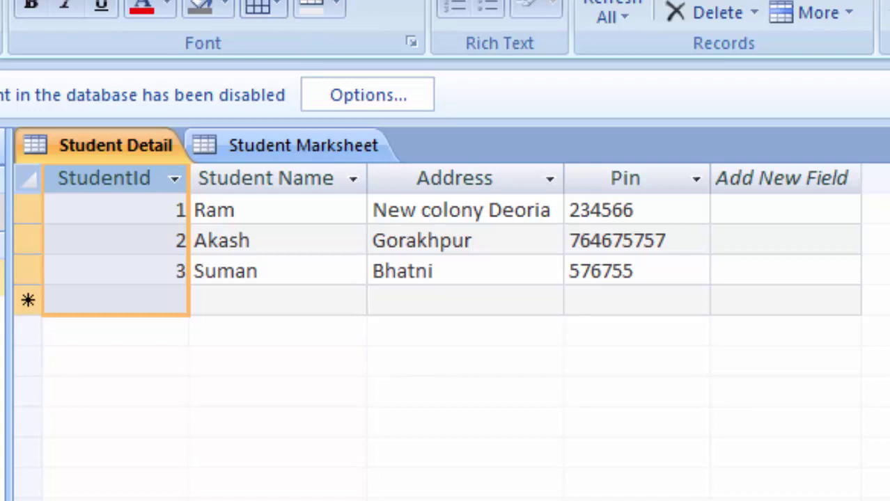
{"action": "key", "text": "ctrl+F6"}
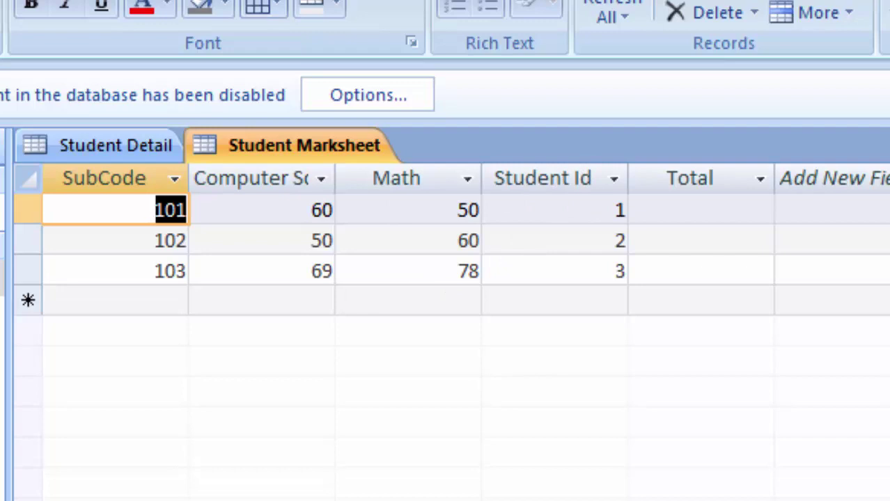
- Rename the Student Id field to StudentId in Design view and save the table
{"action": "key", "text": "ctrl+period"}
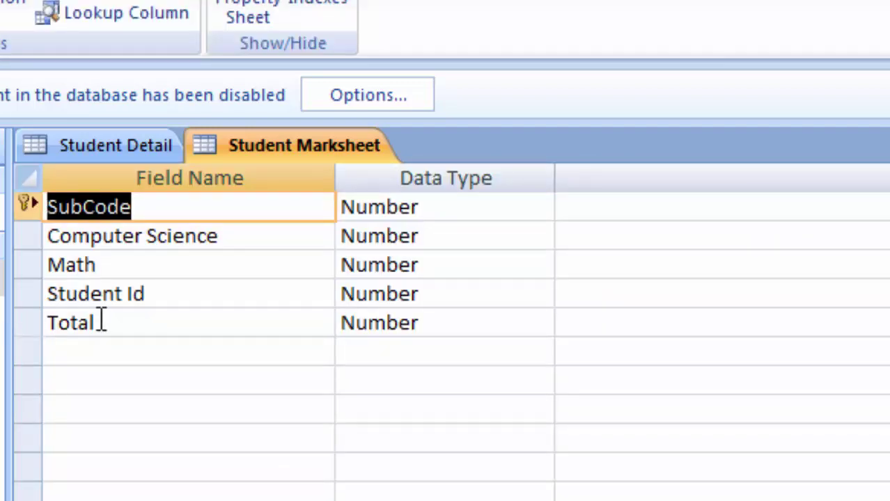
{"action": "left_click", "coordinate": [129, 294]}
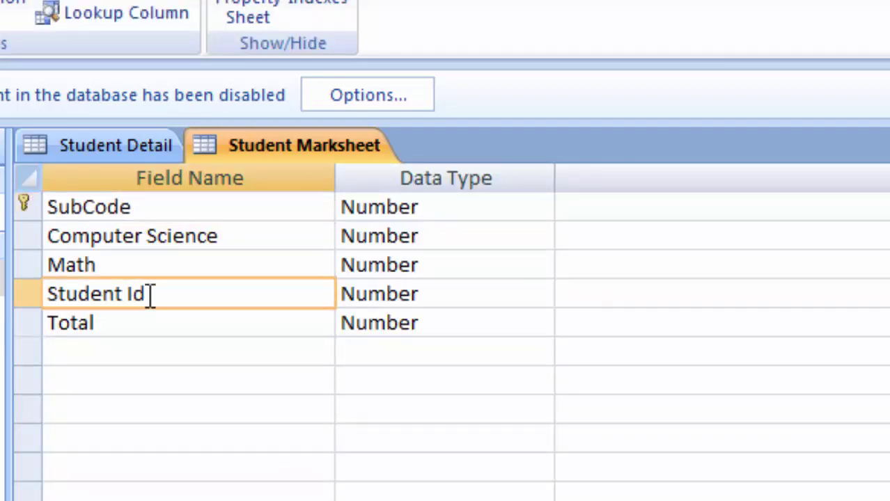
{"action": "key", "text": "BackSpace"}
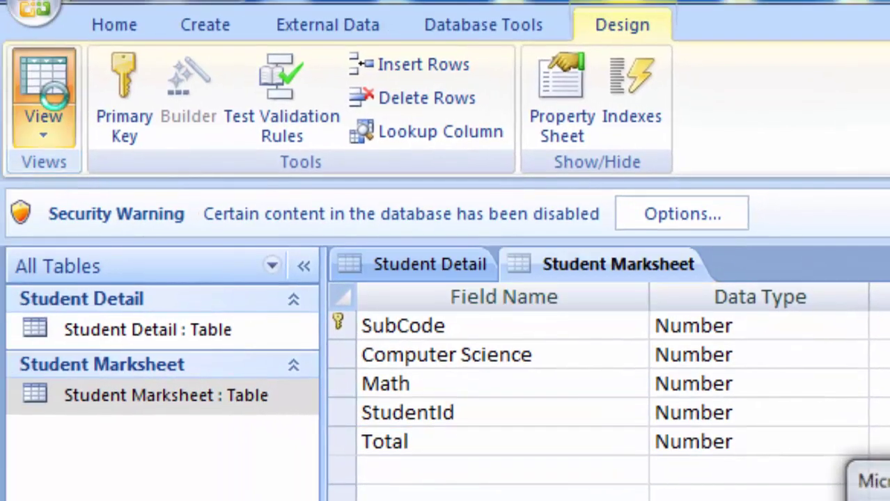
{"action": "left_click", "coordinate": [44, 76]}
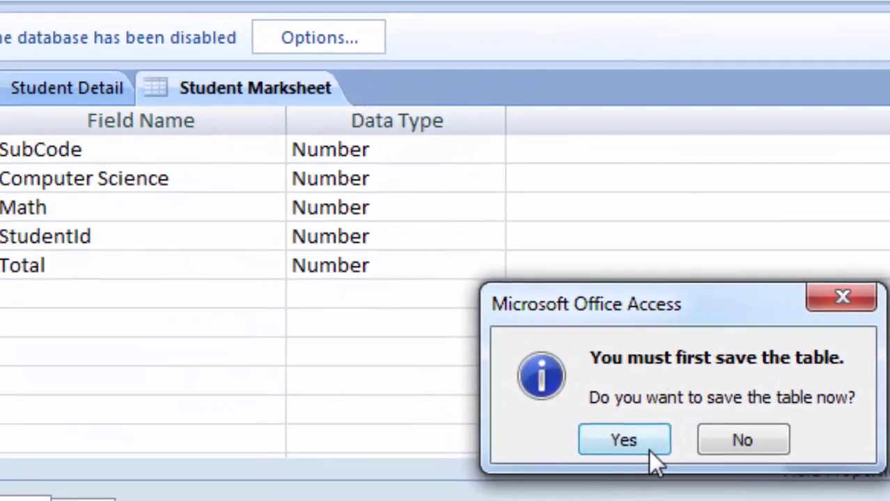
{"action": "left_click", "coordinate": [731, 497]}
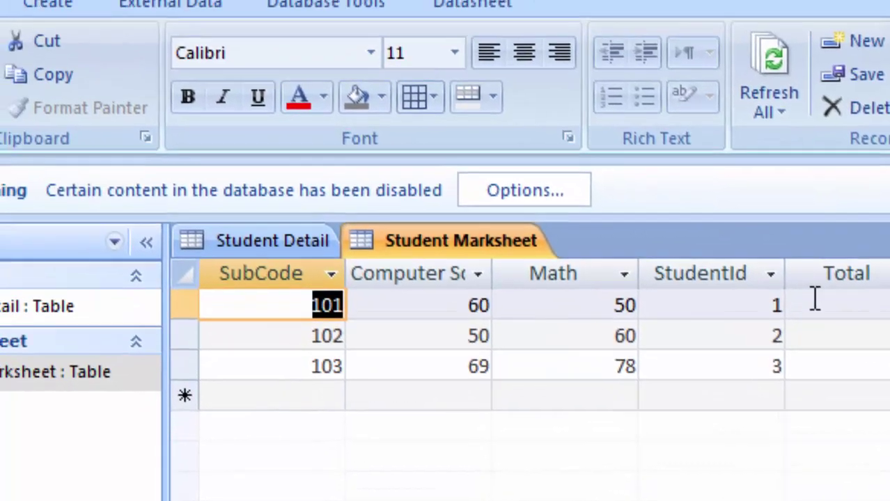
- Autofit the Computer Science column to its header, then go to the Create ribbon
{"action": "left_click", "coordinate": [684, 164]}
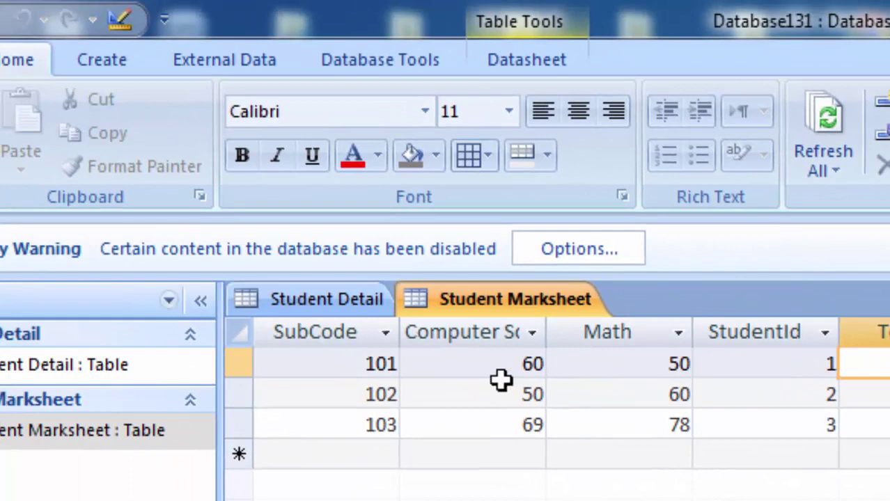
{"action": "double_click", "coordinate": [546, 323]}
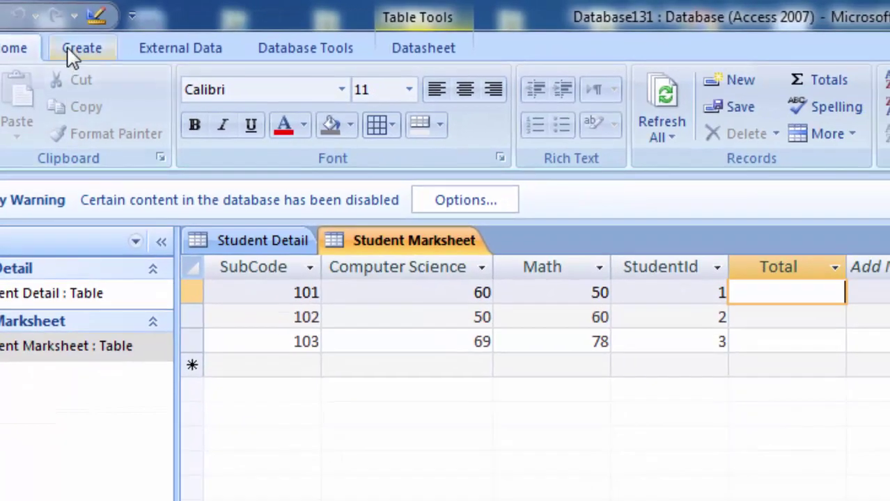
{"action": "left_click", "coordinate": [73, 57]}
- Start a query on Student Marksheet with SubCode, Computer Science, Math and StudentId
{"action": "left_click", "coordinate": [863, 132]}
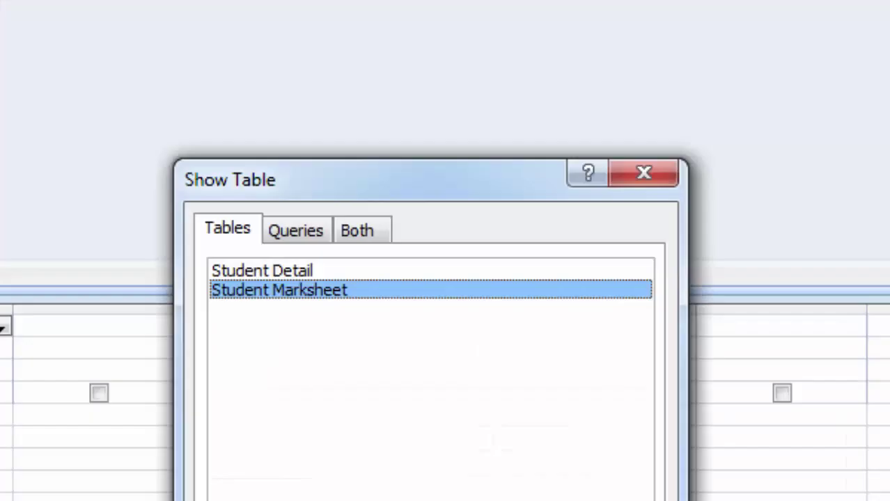
{"action": "double_click", "coordinate": [279, 290]}
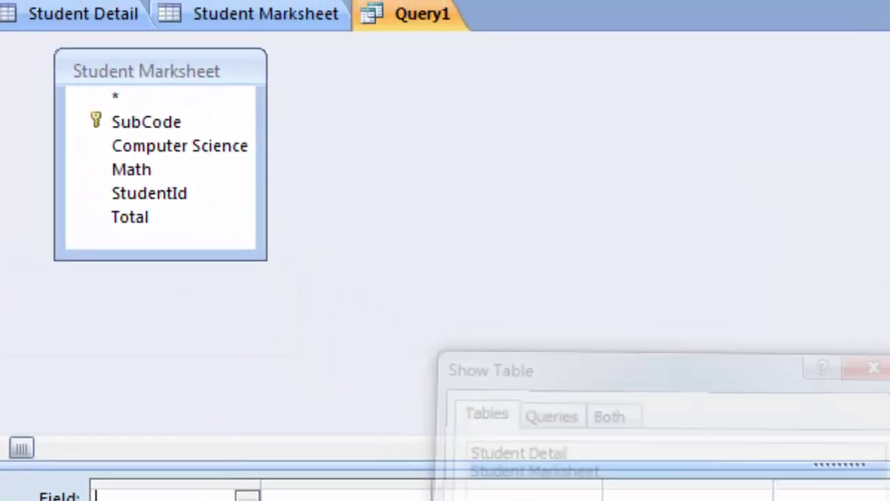
{"action": "double_click", "coordinate": [138, 101]}
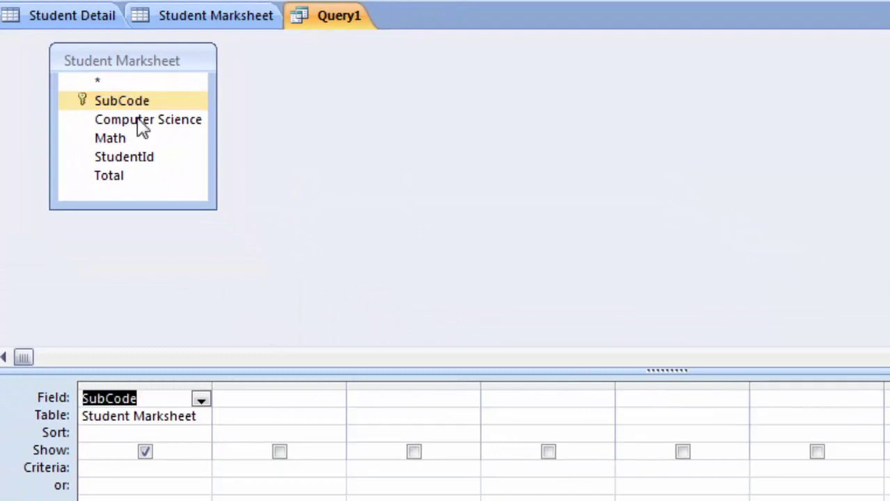
{"action": "double_click", "coordinate": [144, 122]}
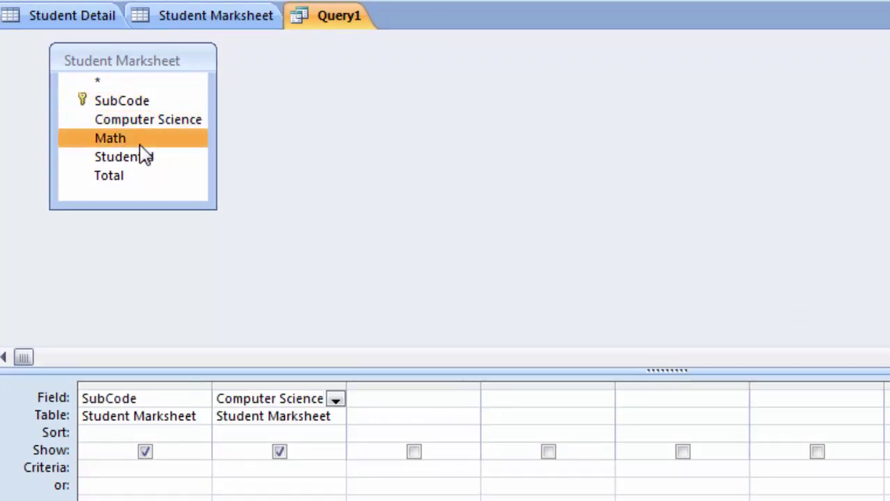
{"action": "double_click", "coordinate": [143, 140]}
{"action": "double_click", "coordinate": [156, 162]}
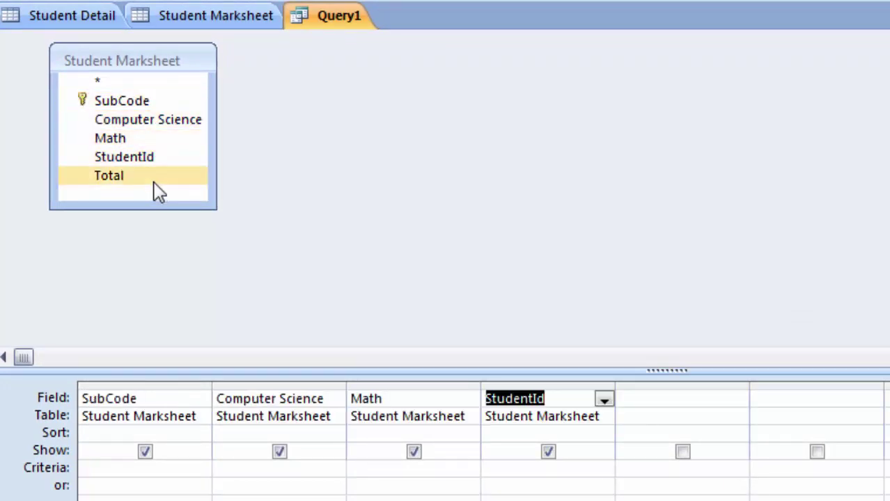
- Add a fifth column defined as Total:[Computer Science]+[Math]
{"action": "left_click", "coordinate": [155, 183]}
{"action": "left_click_drag", "start_coordinate": [156, 184], "coordinate": [681, 416]}
{"action": "left_click", "coordinate": [666, 404]}
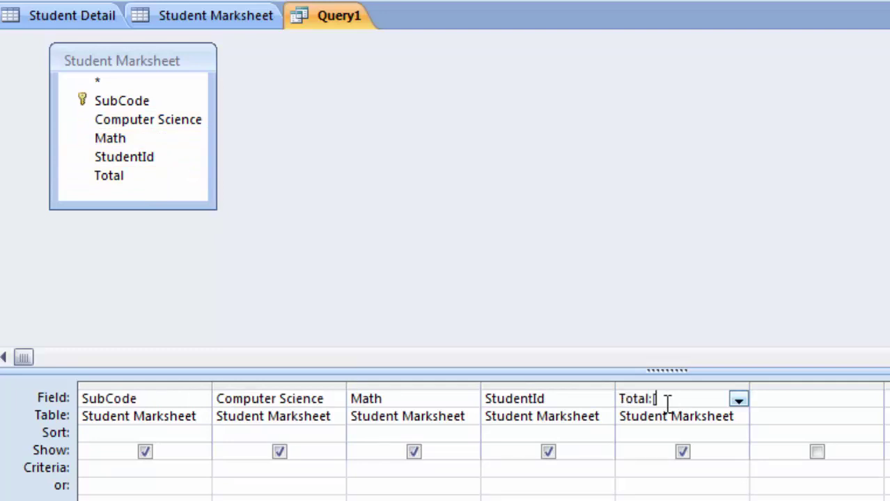
{"action": "type", "text": "[C"}
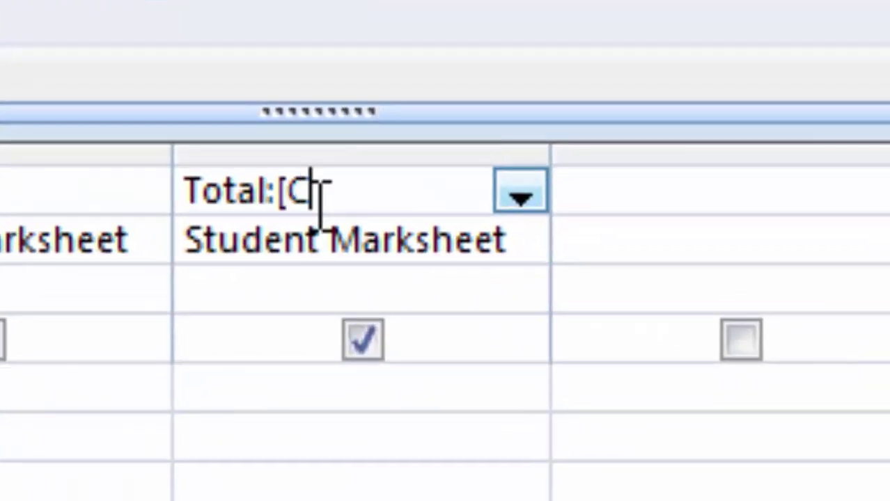
{"action": "type", "text": "ompute"}
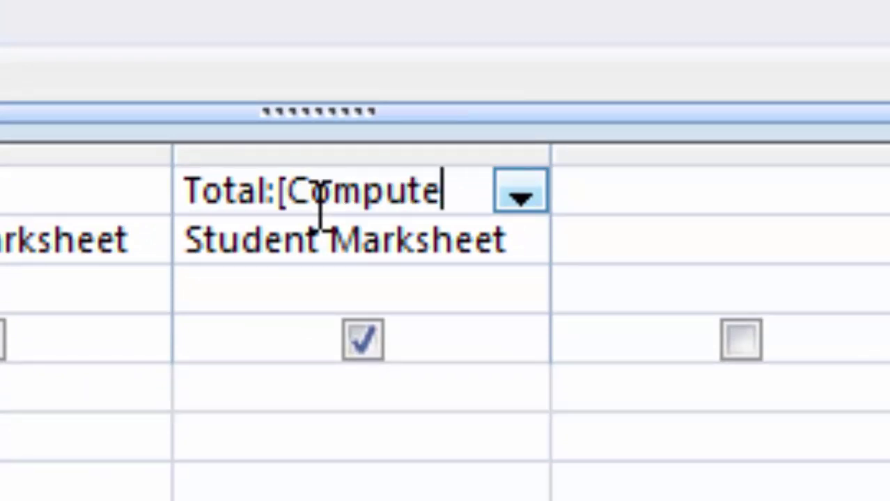
{"action": "type", "text": "r Sc"}
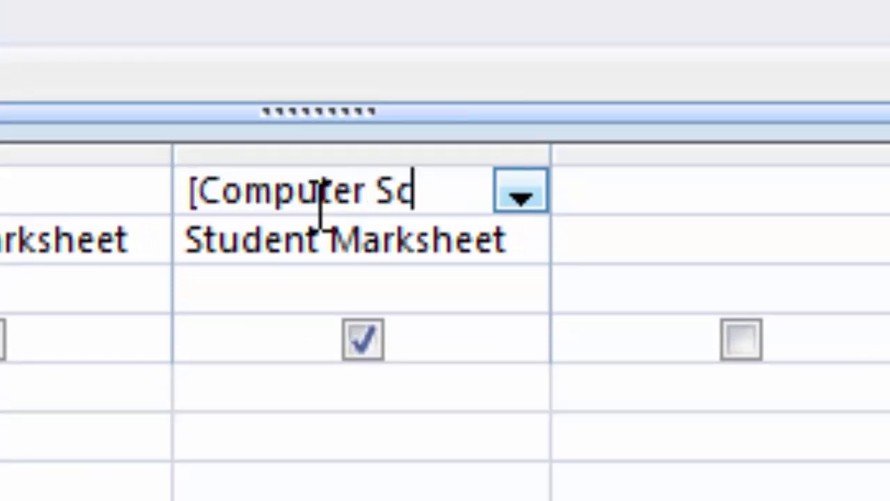
{"action": "type", "text": "ience"}
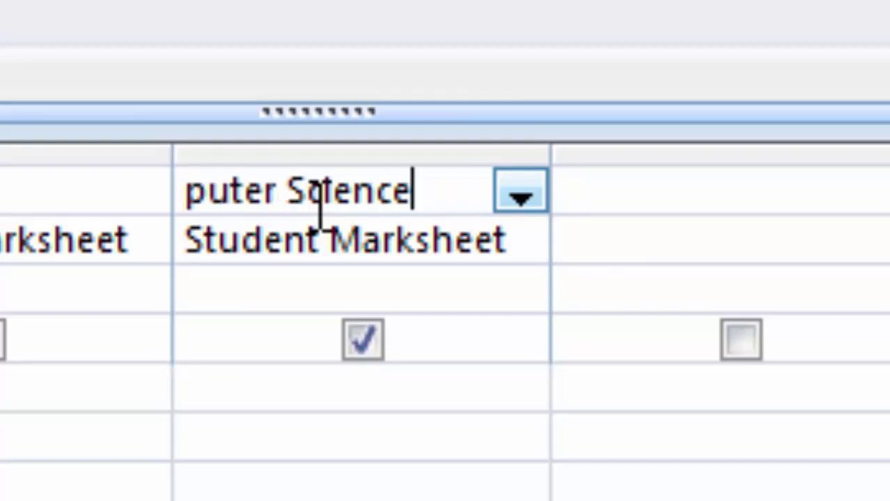
{"action": "type", "text": "]+["}
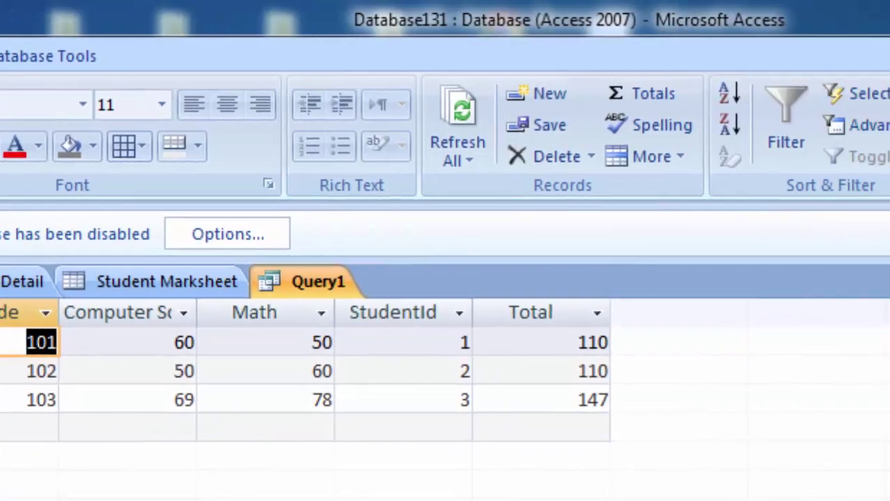
- Save Query1 as 'Record' and reopen it to see totals 110, 110 and 147
{"action": "left_click", "coordinate": [880, 170]}
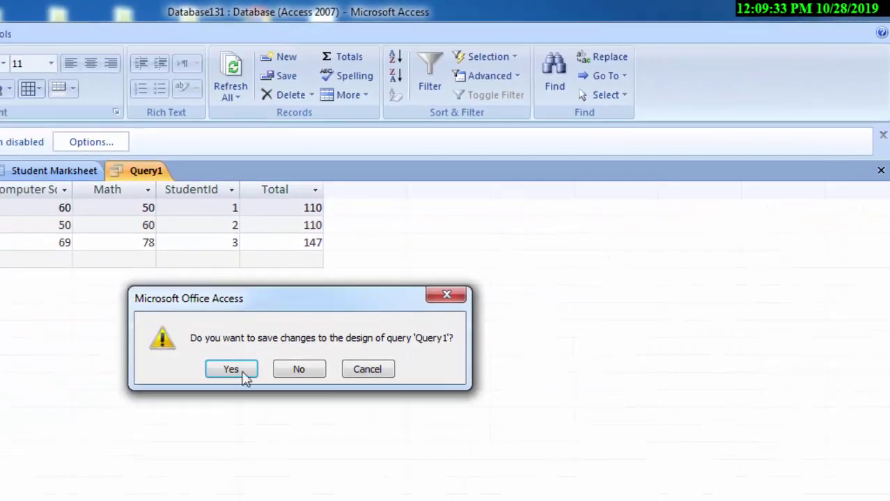
{"action": "left_click", "coordinate": [237, 370]}
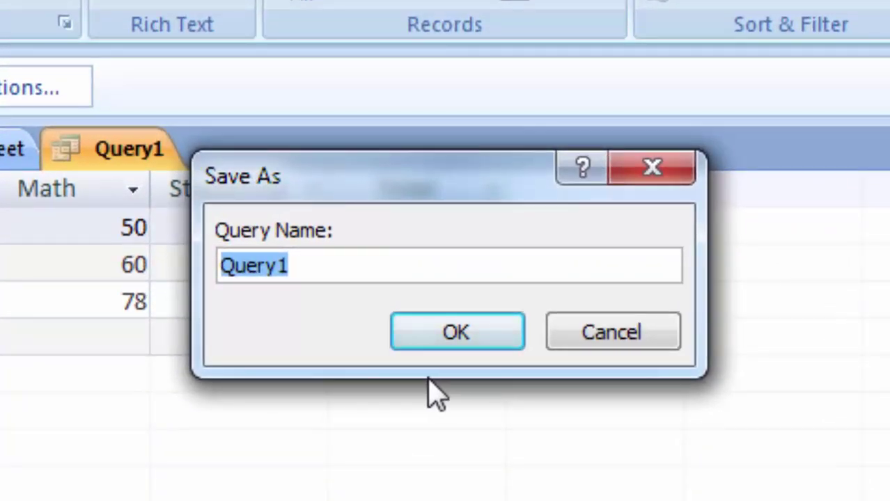
{"action": "key", "text": "BackSpace"}
{"action": "type", "text": "Reco"}
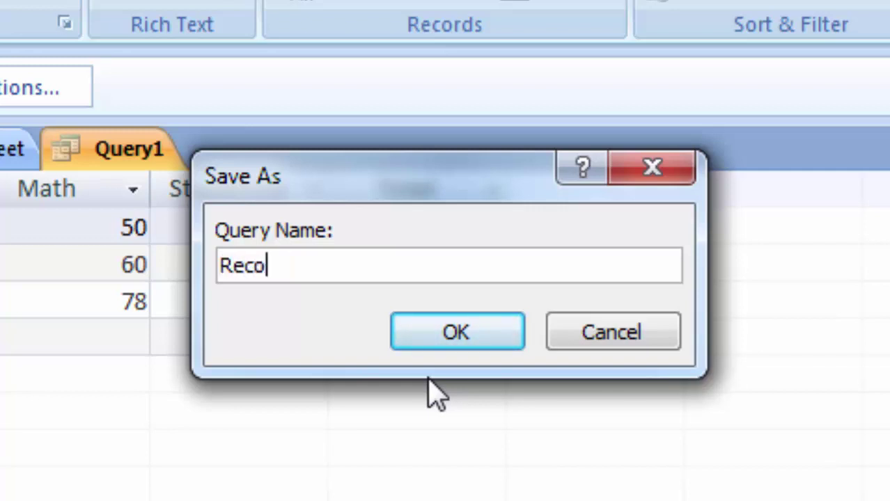
{"action": "type", "text": "rd"}
{"action": "key", "text": "Return"}
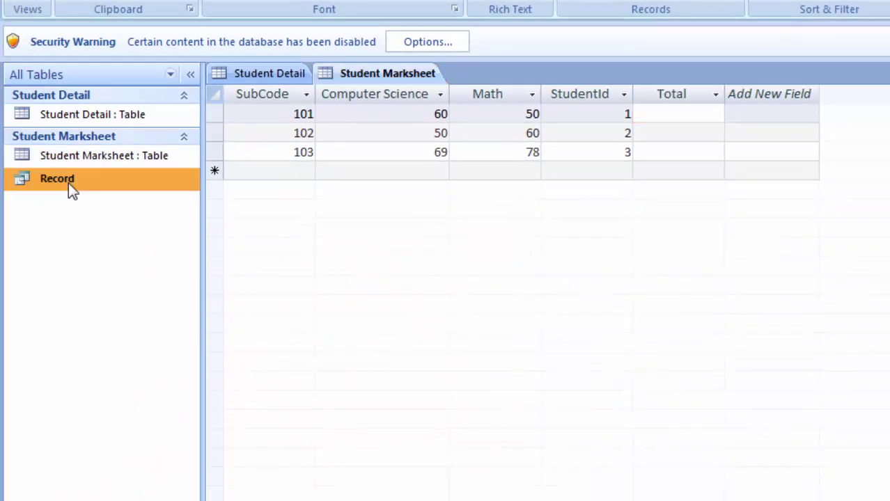
{"action": "double_click", "coordinate": [69, 185]}
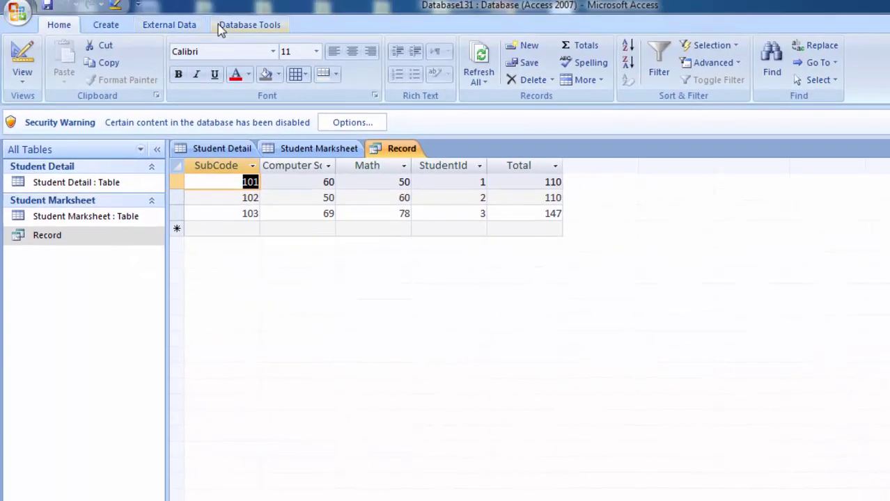
- In Relationships, link Student Detail's StudentId to the Record query's StudentId
{"action": "left_click", "coordinate": [224, 26]}
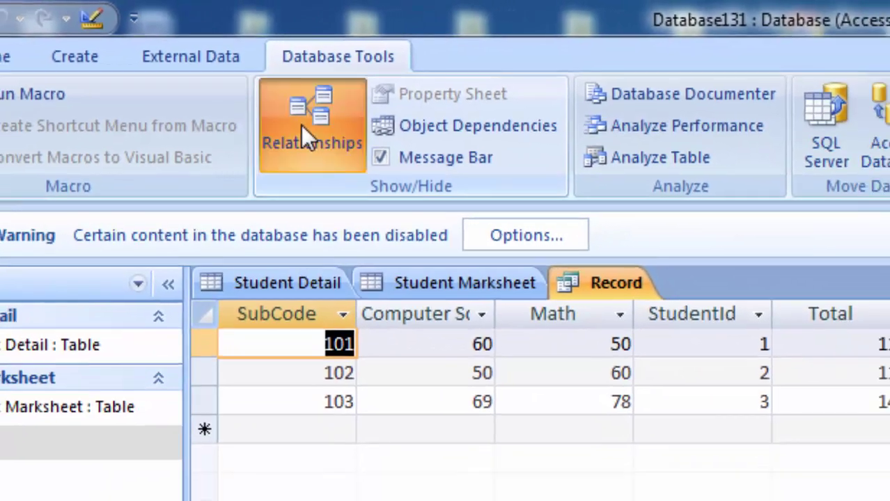
{"action": "left_click", "coordinate": [251, 80]}
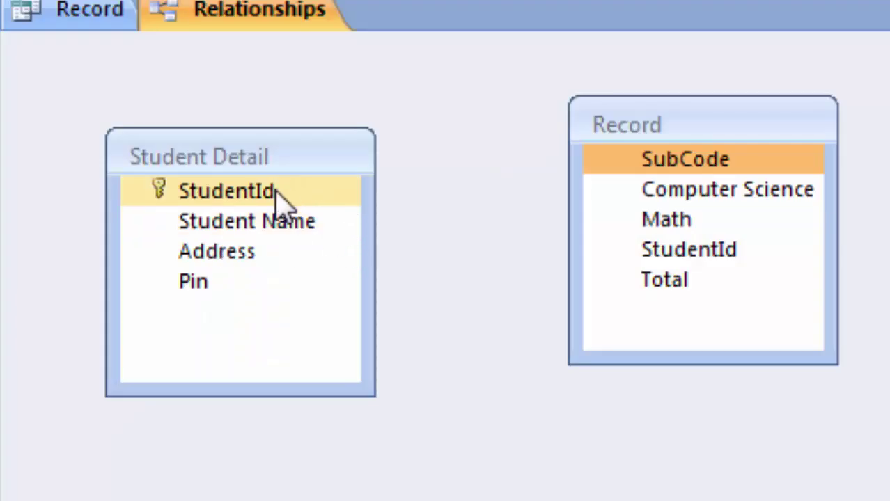
{"action": "mouse_move", "coordinate": [276, 196]}
{"action": "left_mouse_down"}
{"action": "mouse_move", "coordinate": [393, 222]}
{"action": "mouse_move", "coordinate": [769, 252]}
{"action": "left_mouse_up"}
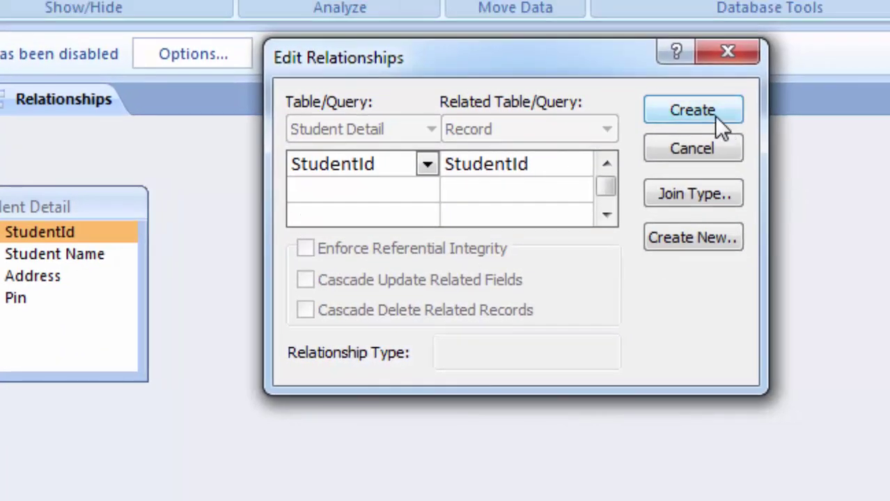
{"action": "left_click", "coordinate": [534, 161]}
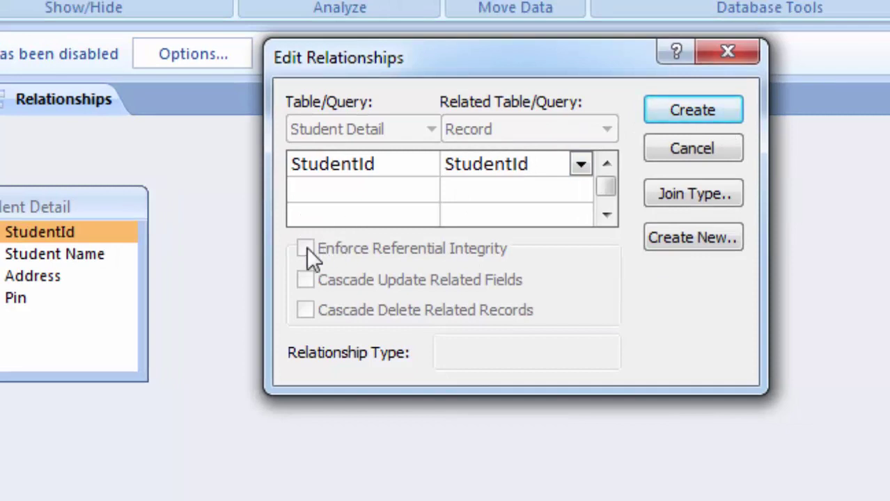
{"action": "left_click", "coordinate": [702, 109]}
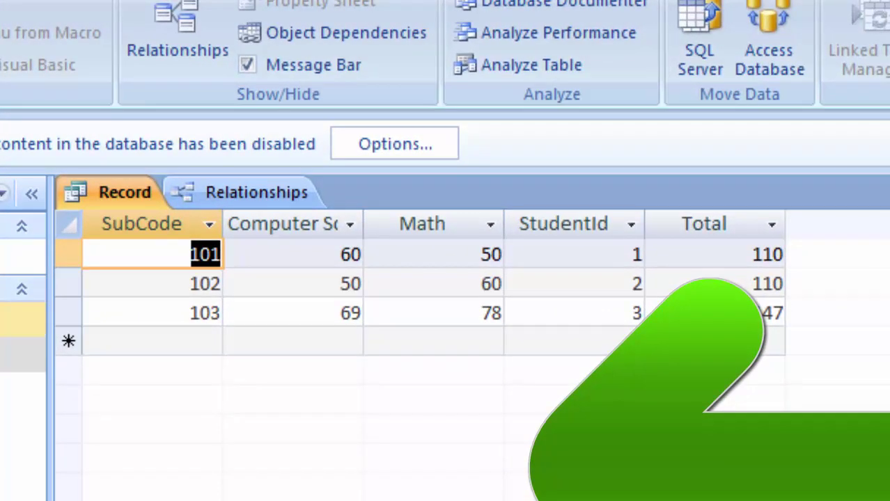
- Open the Student Marksheet and Student Detail tables in datasheet view
{"action": "double_click", "coordinate": [6, 327]}
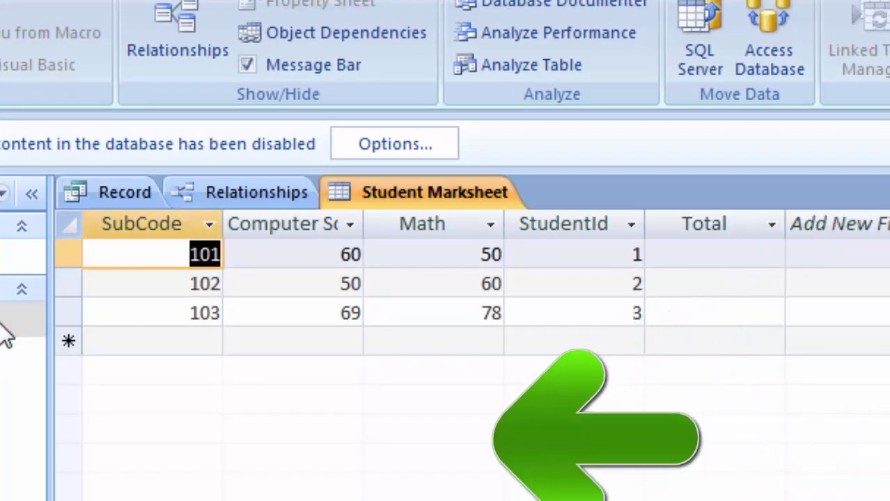
{"action": "double_click", "coordinate": [7, 256]}
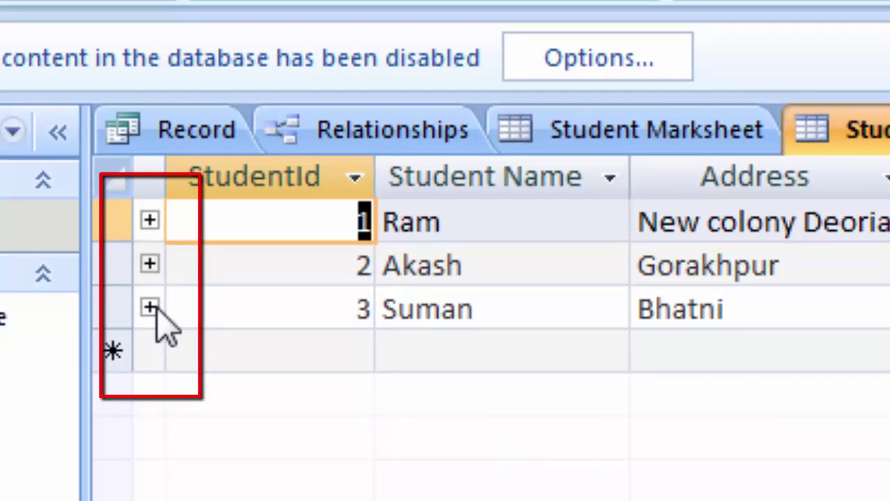
- Expand StudentId 1 and 3 to show their marks and Totals, autofitting Computer Science
{"action": "left_click", "coordinate": [150, 220]}
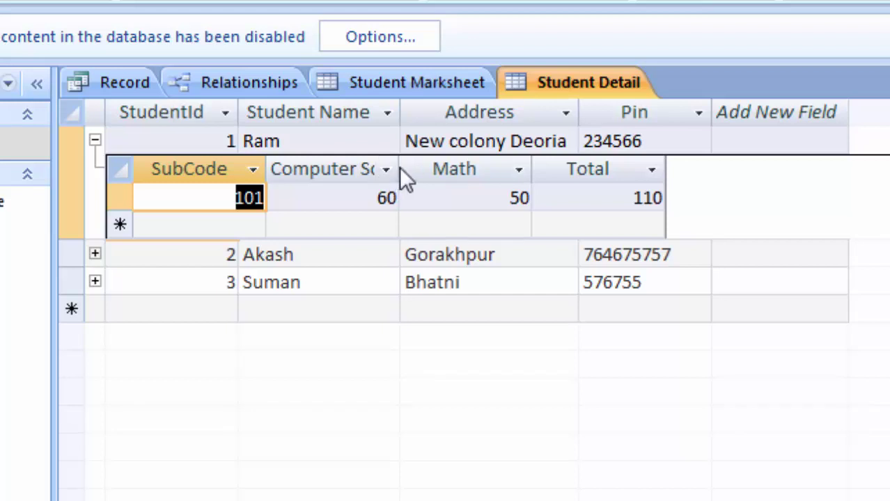
{"action": "double_click", "coordinate": [398, 170]}
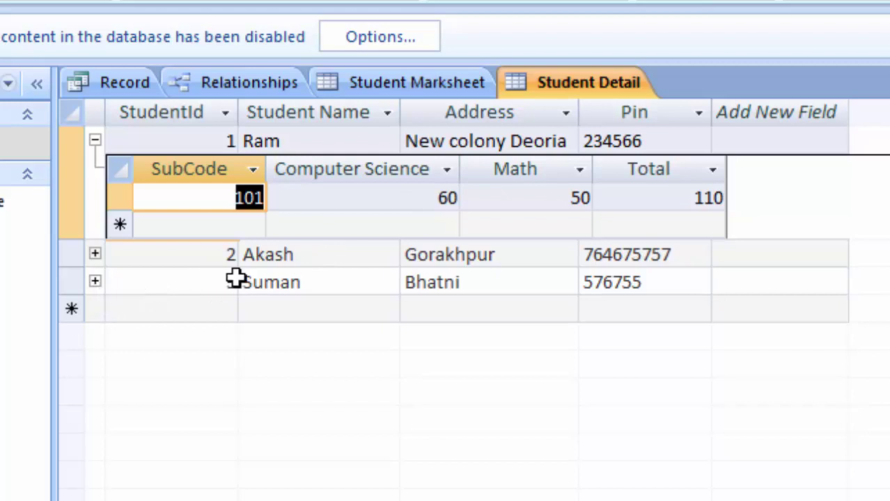
{"action": "left_click", "coordinate": [95, 282]}
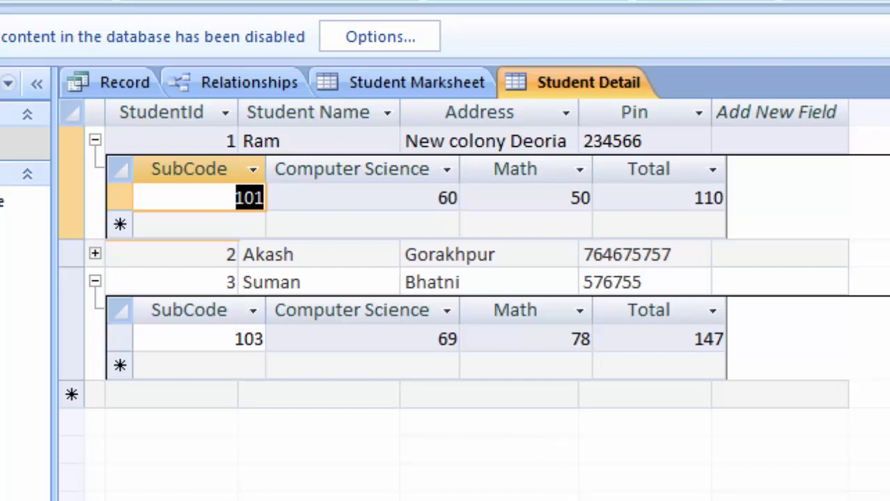
{"action": "key", "text": "F2"}
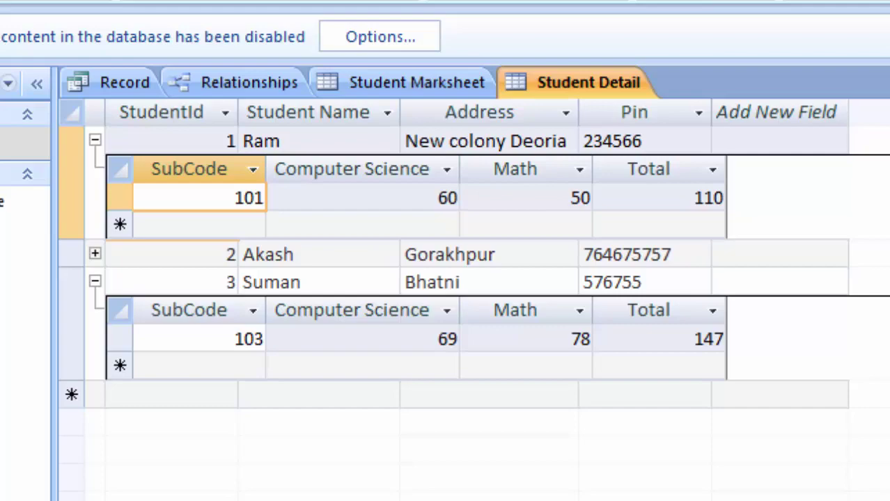